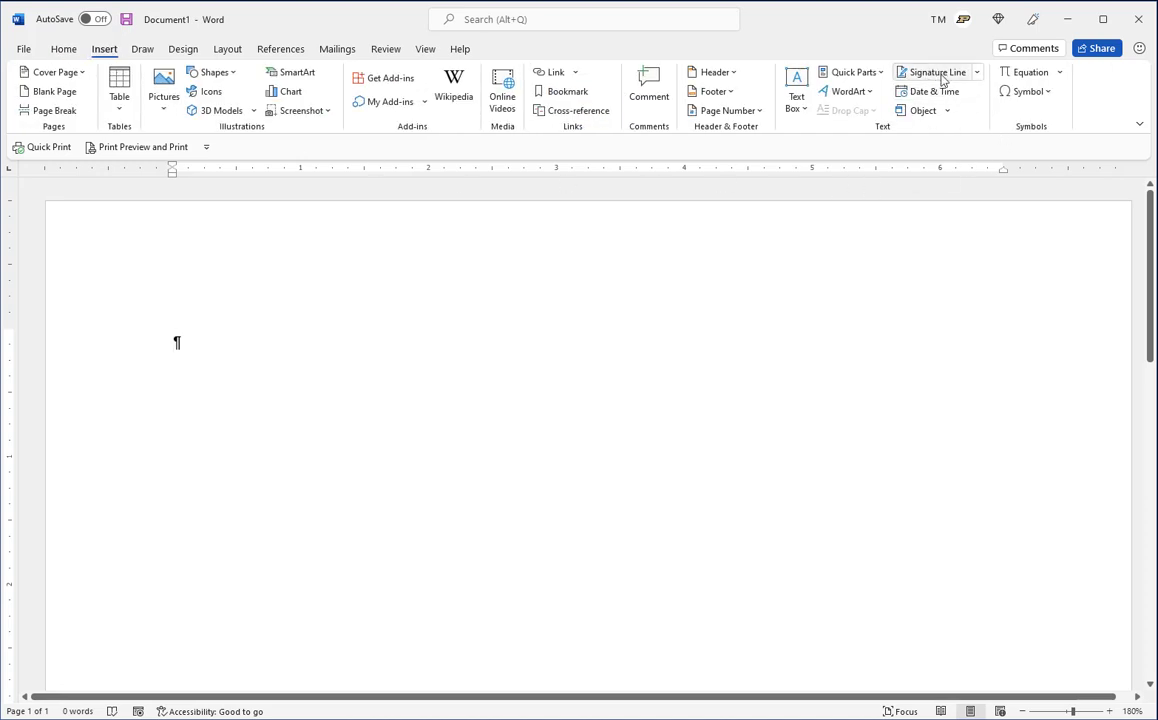
- Review the fields of the signature line setup, then cancel without inserting a signature line
left_click(937, 72)
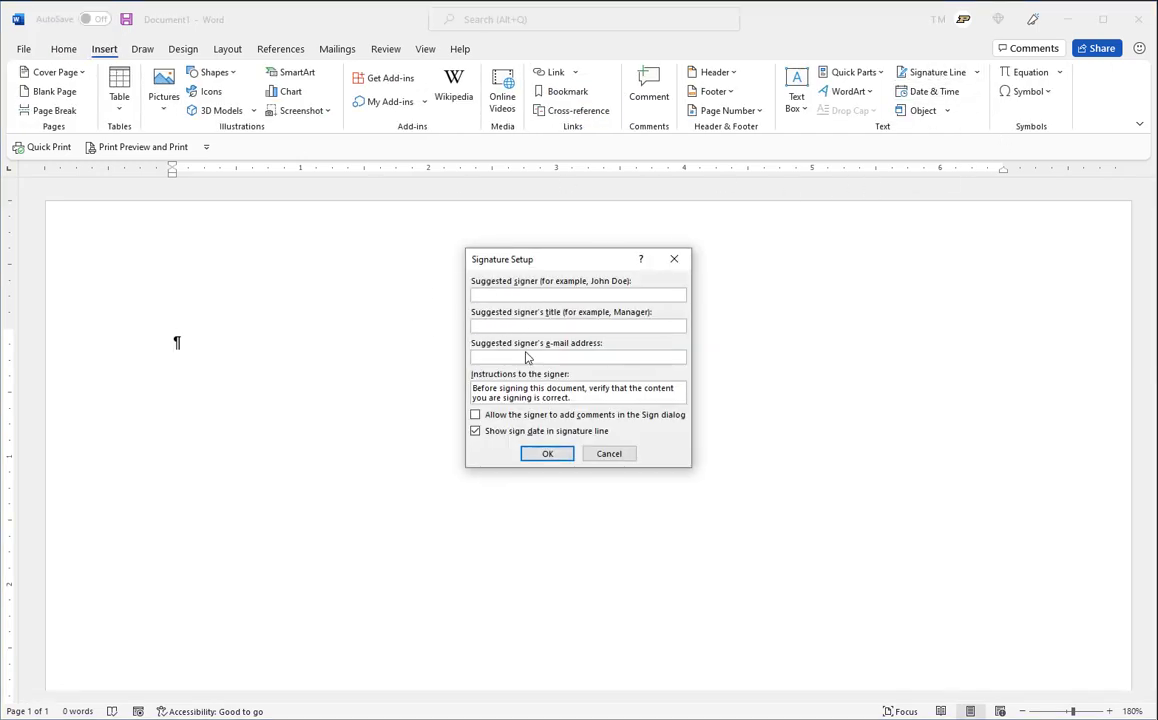
left_click(608, 453)
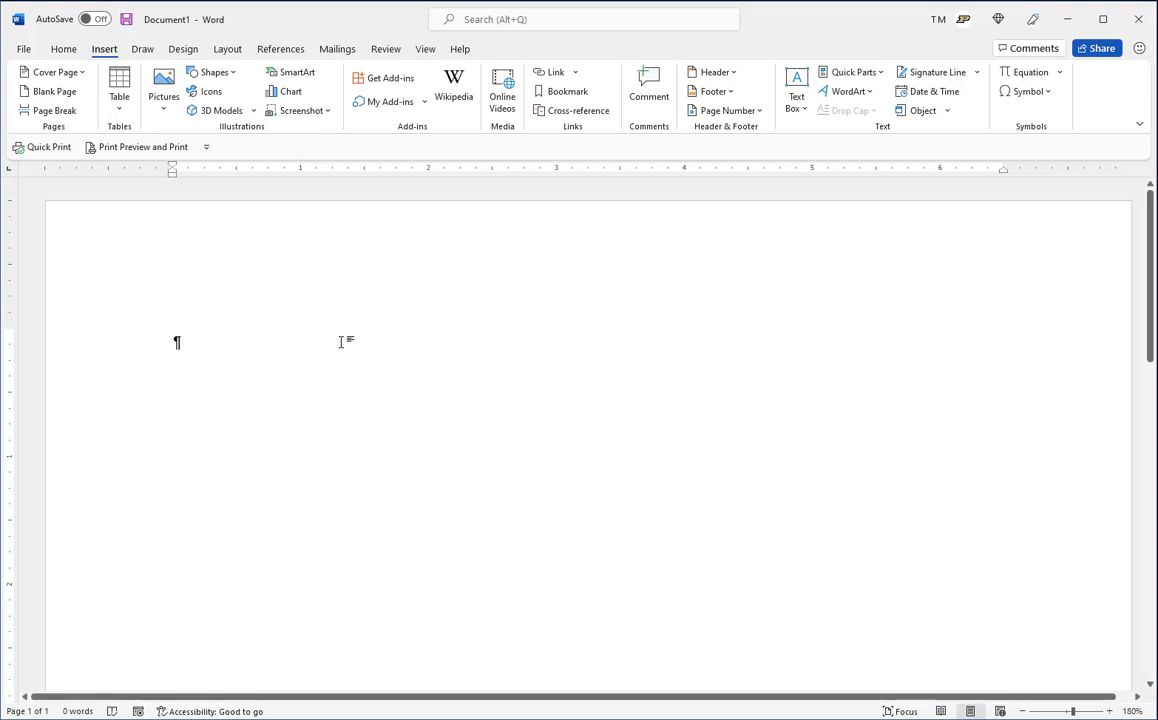
- Generate two sample paragraphs of two sentences each with =rand(2,2)
type("=")
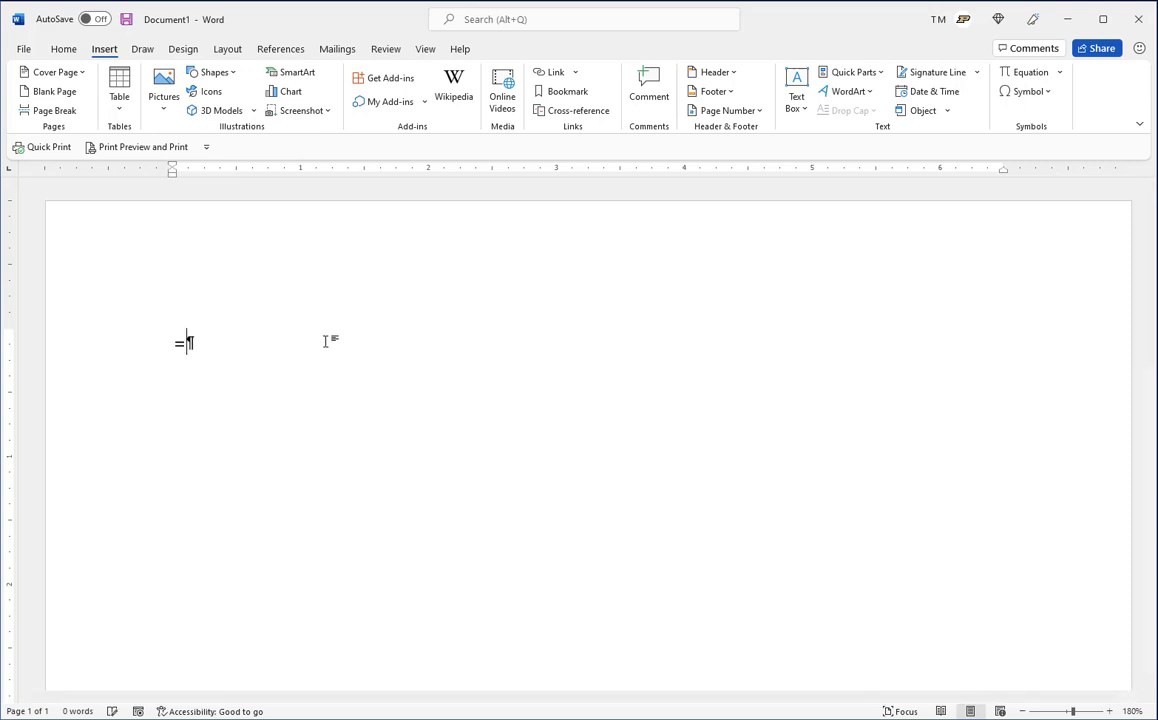
type("rand(")
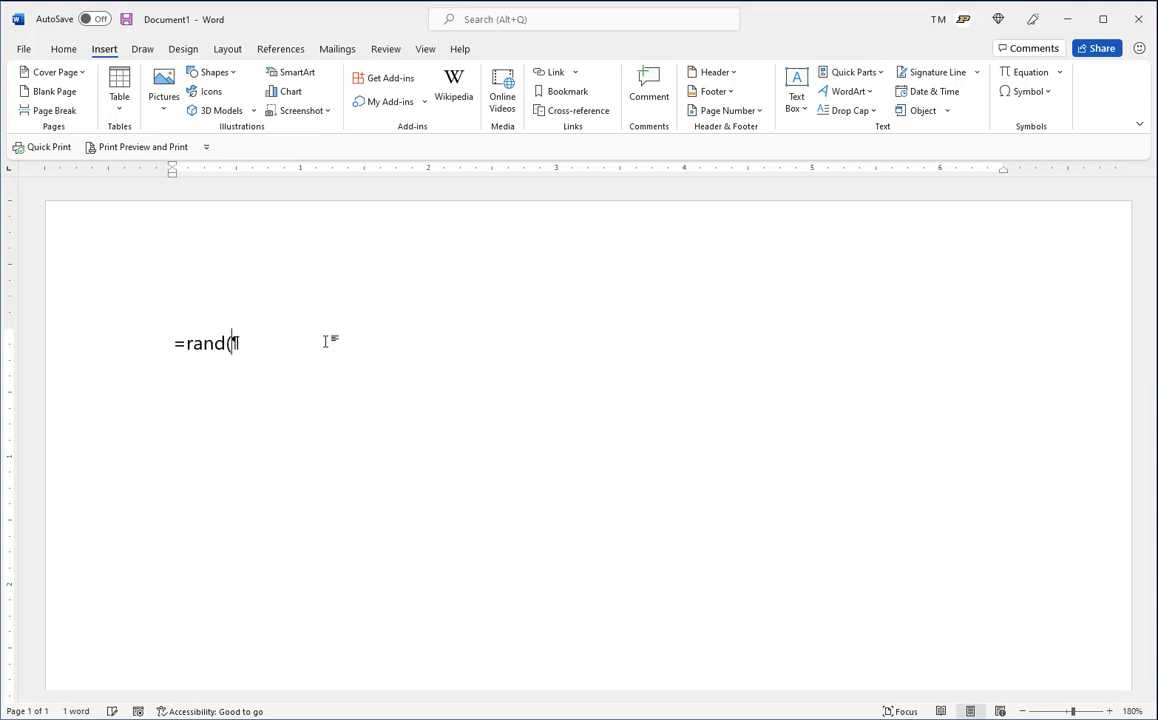
type("2,2)")
key("Return")
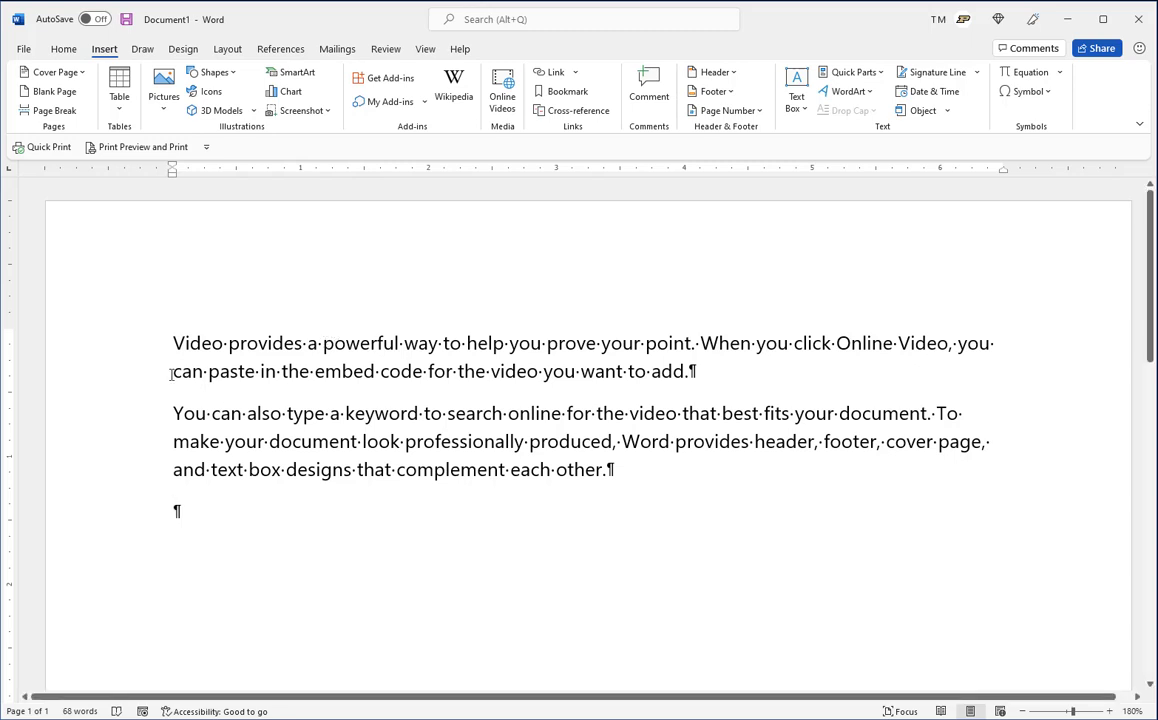
- Insert a table with three columns and two rows below the sample text and remove all of its borders
left_click(120, 104)
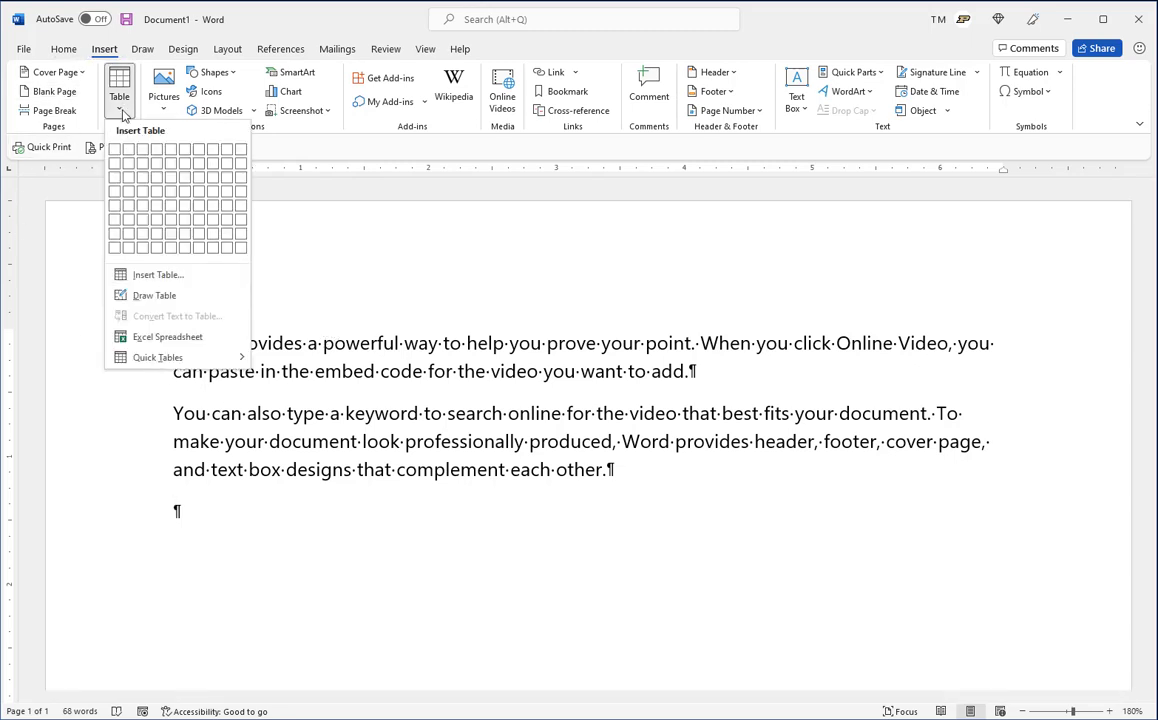
left_click(143, 166)
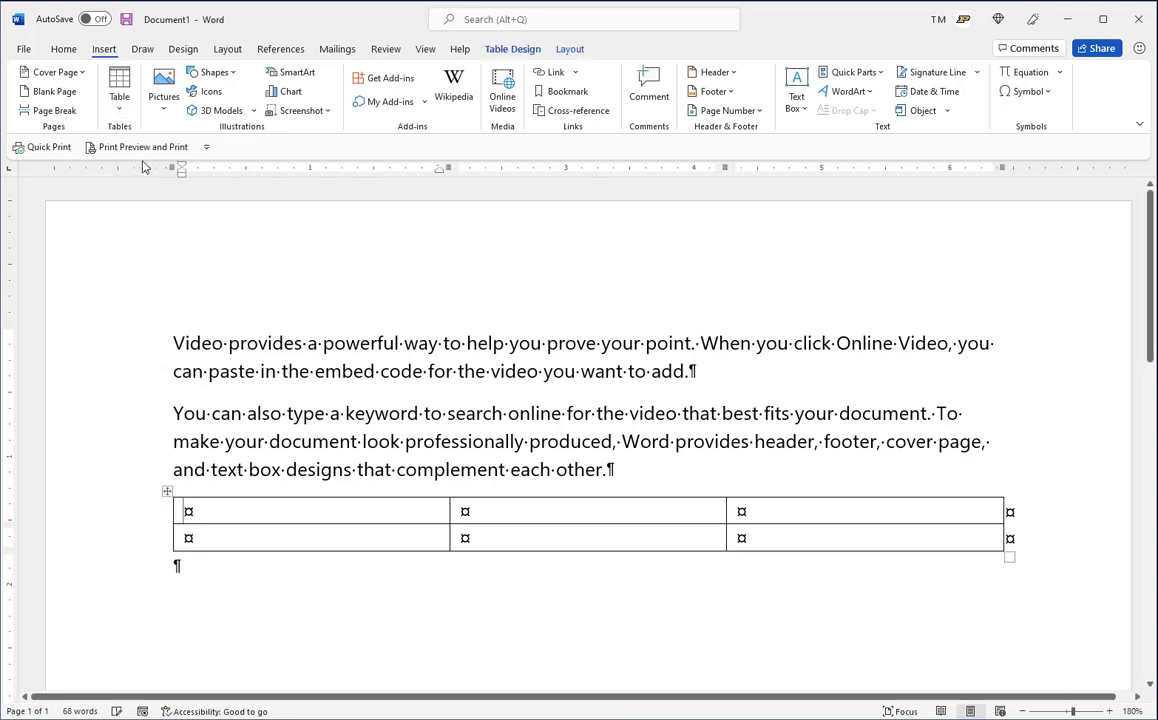
left_click(167, 492)
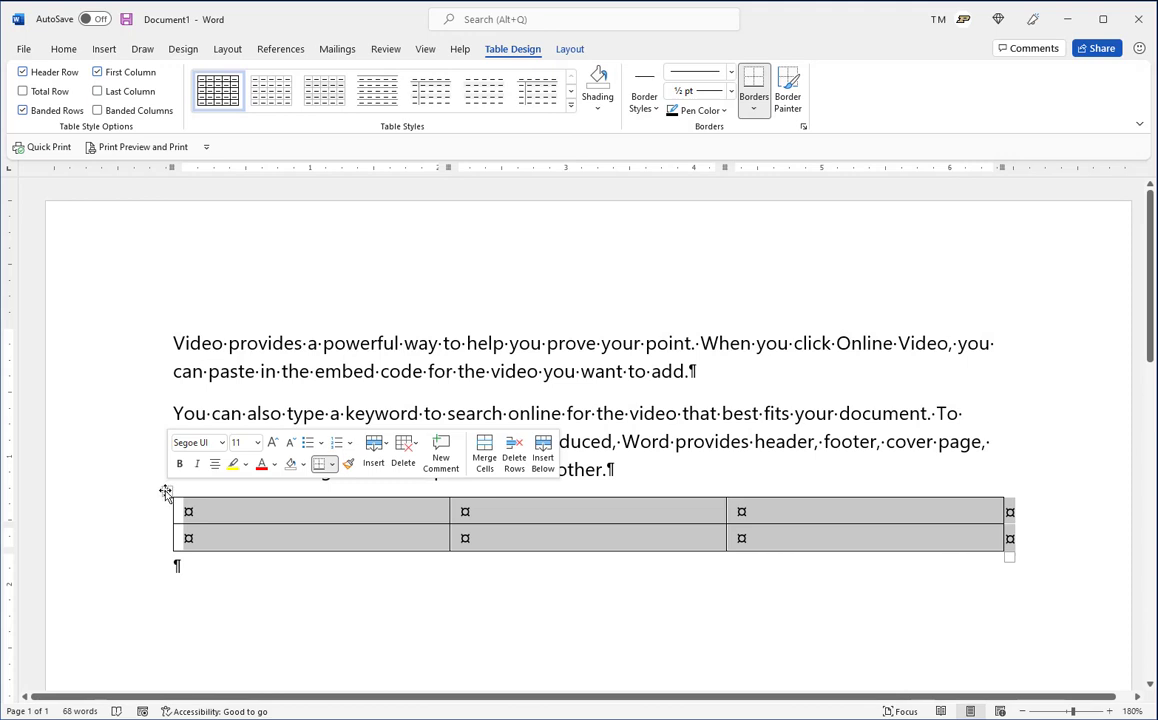
left_click(333, 465)
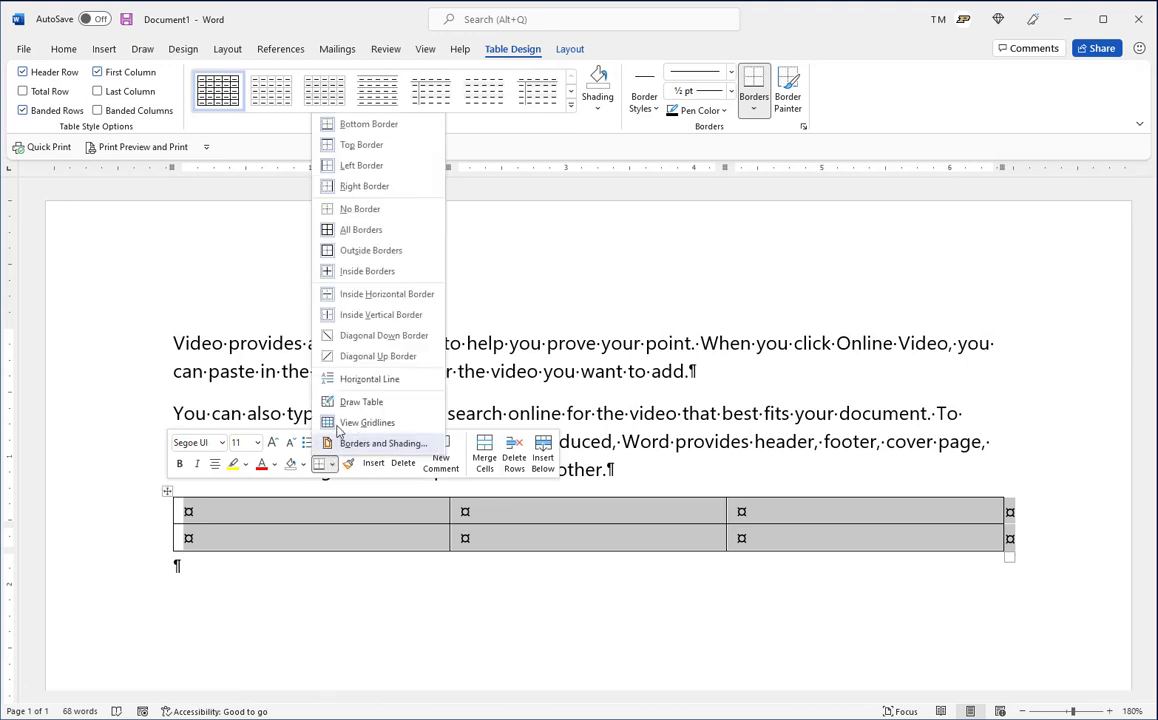
left_click(362, 209)
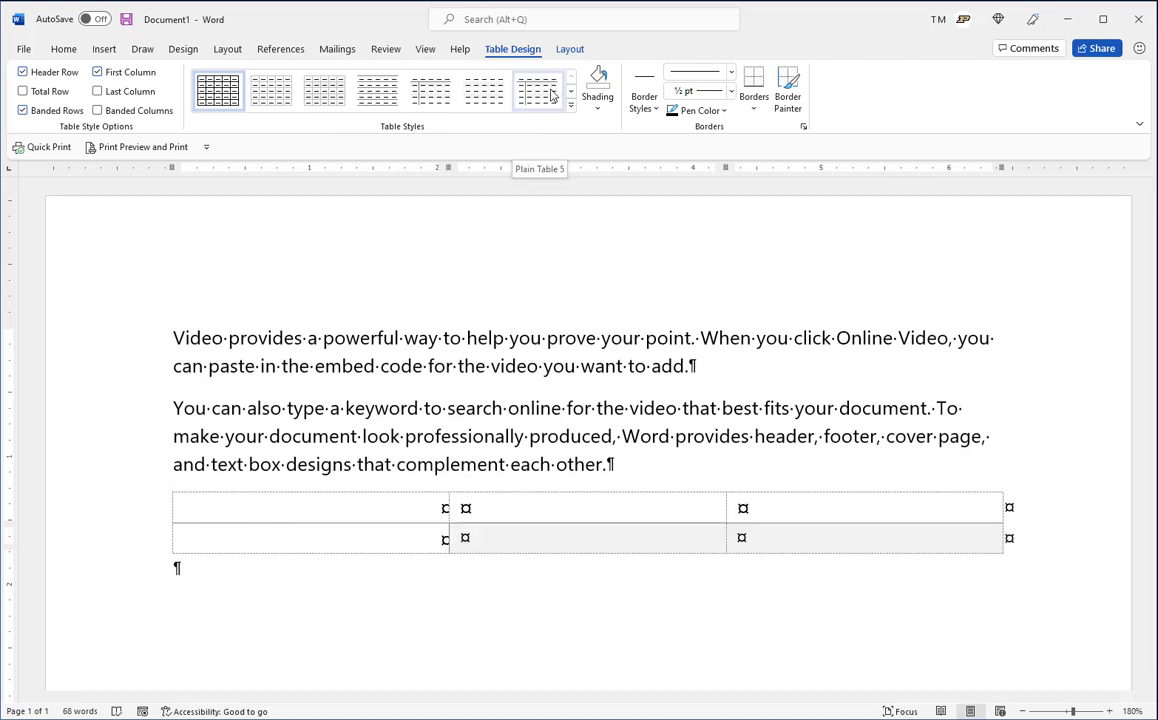
left_click(570, 48)
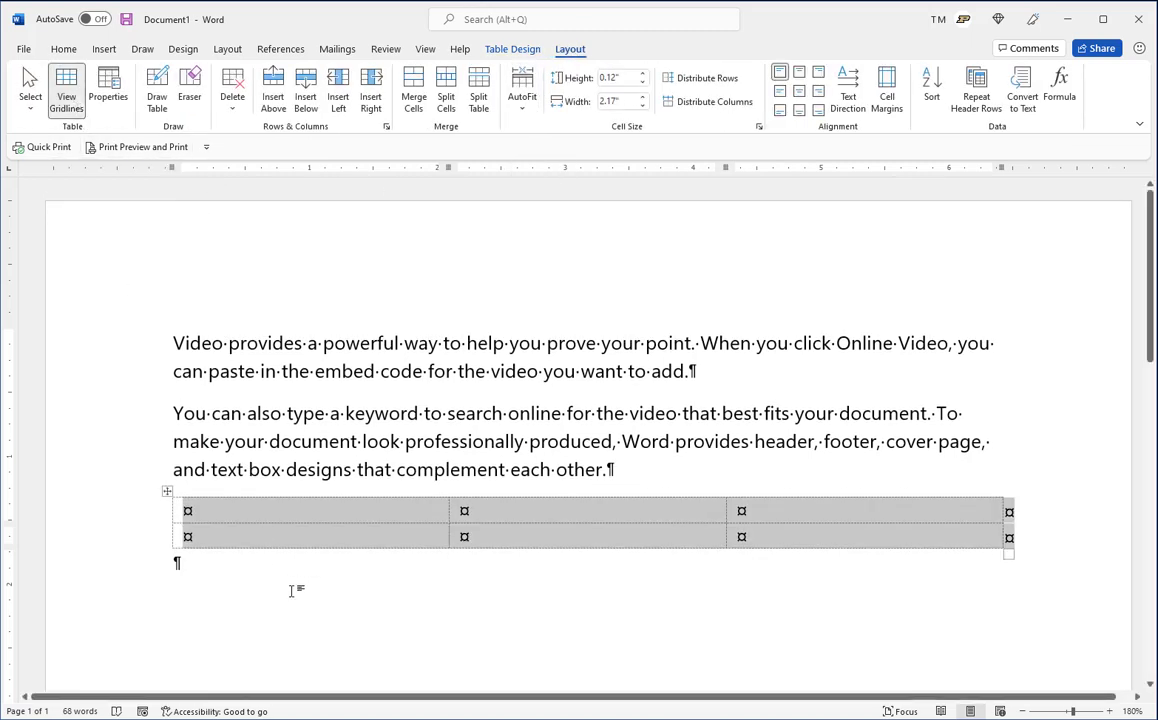
left_click(284, 553)
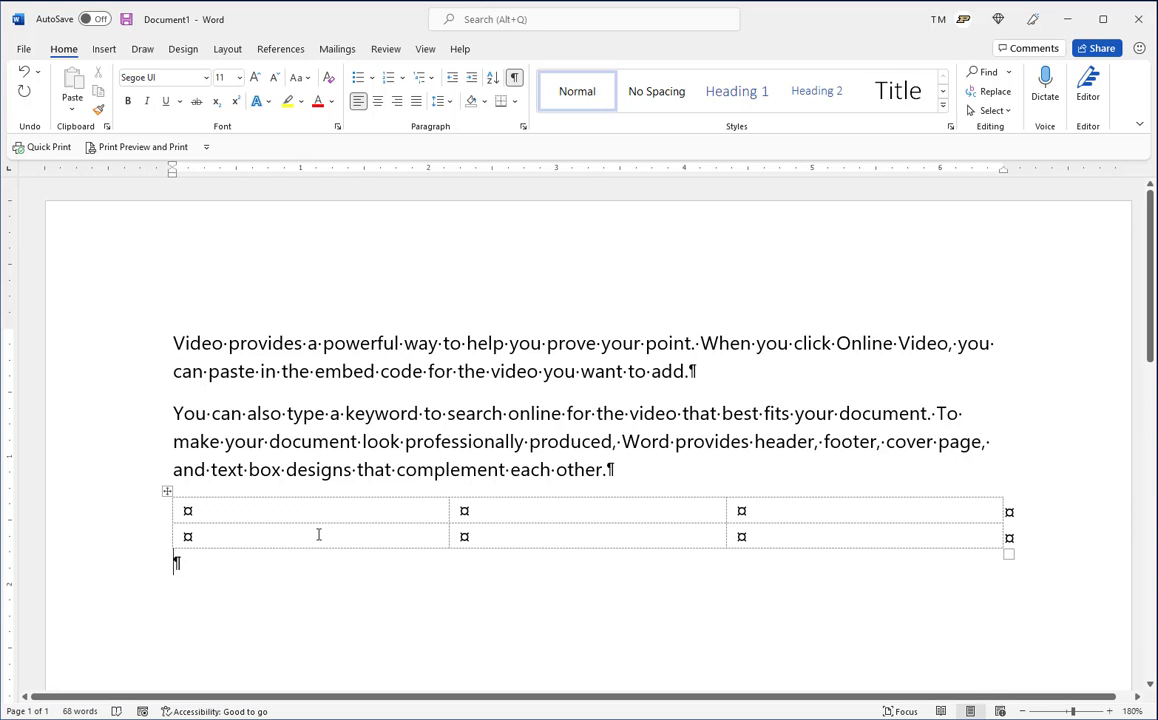
- Label the second row's first cell "President" and its third cell "Customer Signature", leaving the middle cell empty
left_click(259, 532)
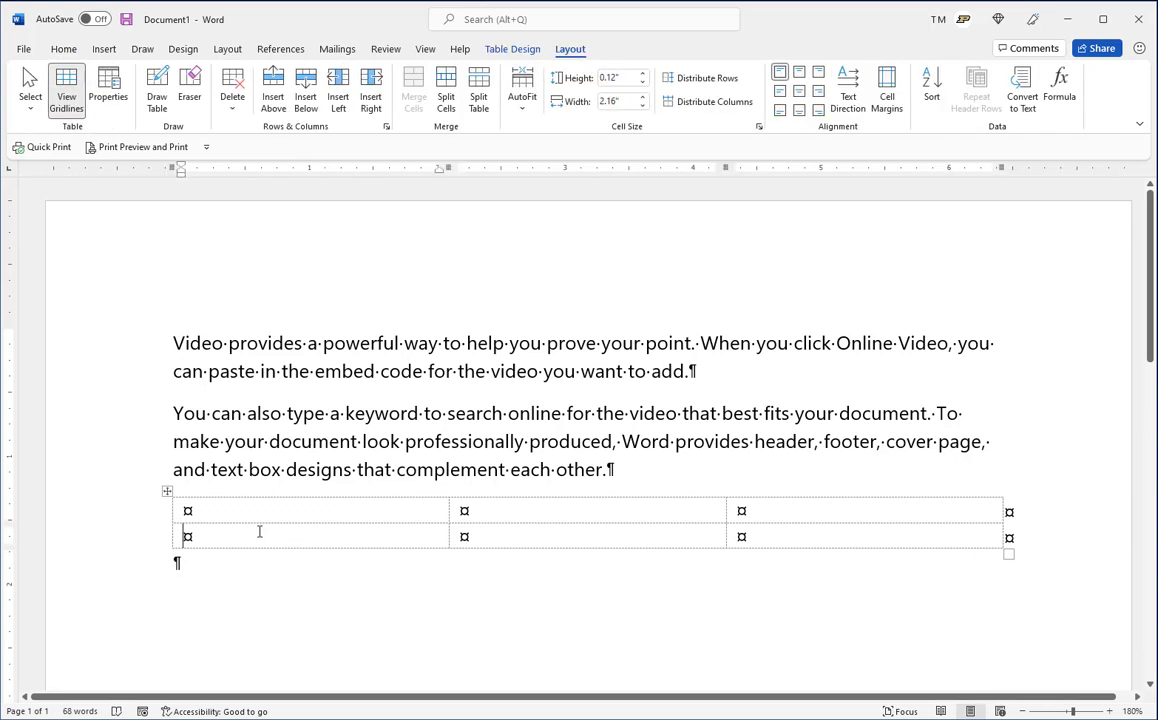
type("Pre")
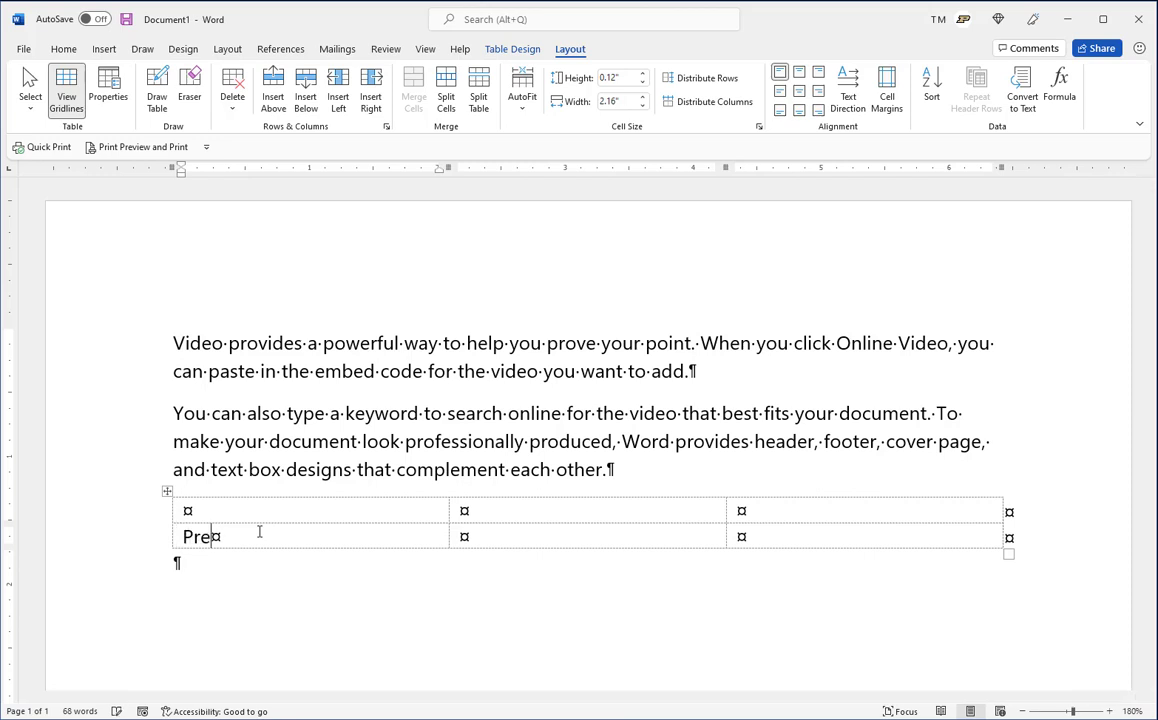
type("sidentd")
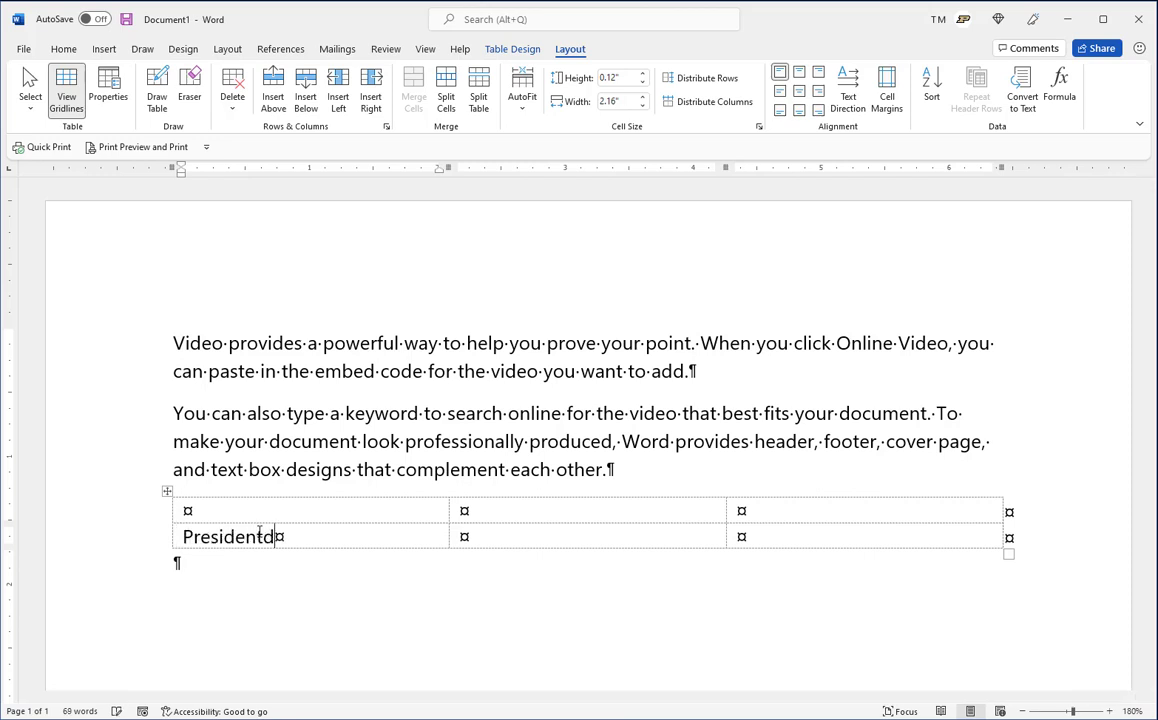
key("BackSpace")
key("Tab")
key("Tab")
type("Customer")
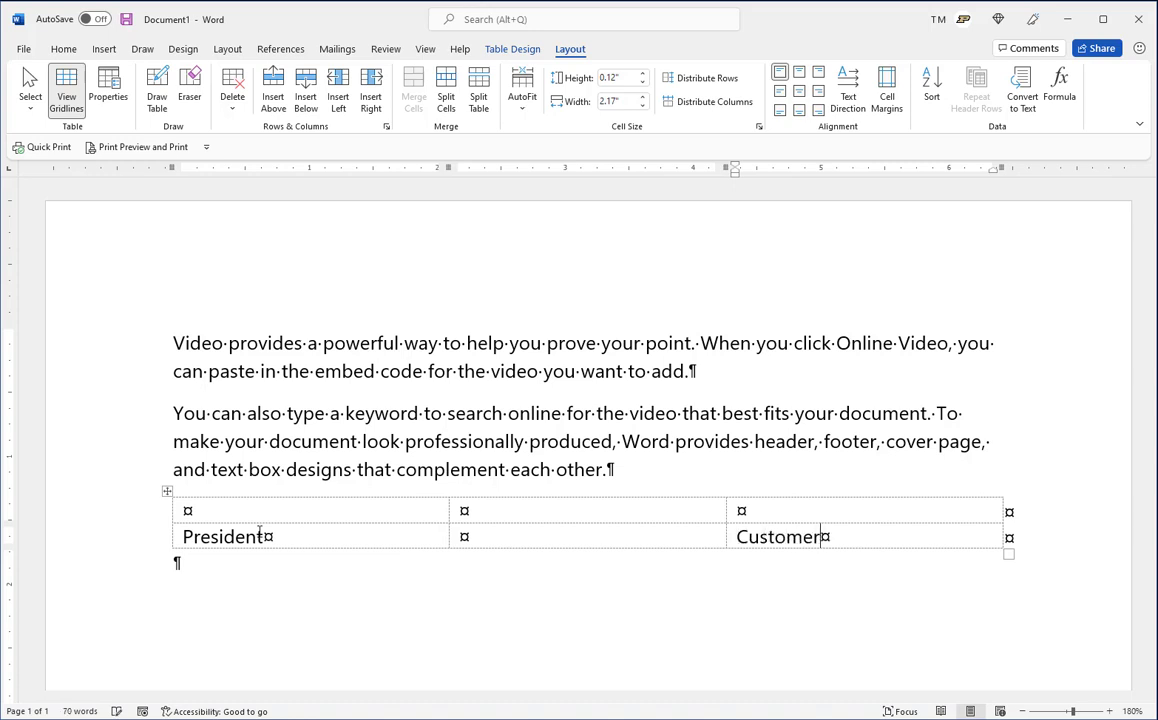
type(" Signature")
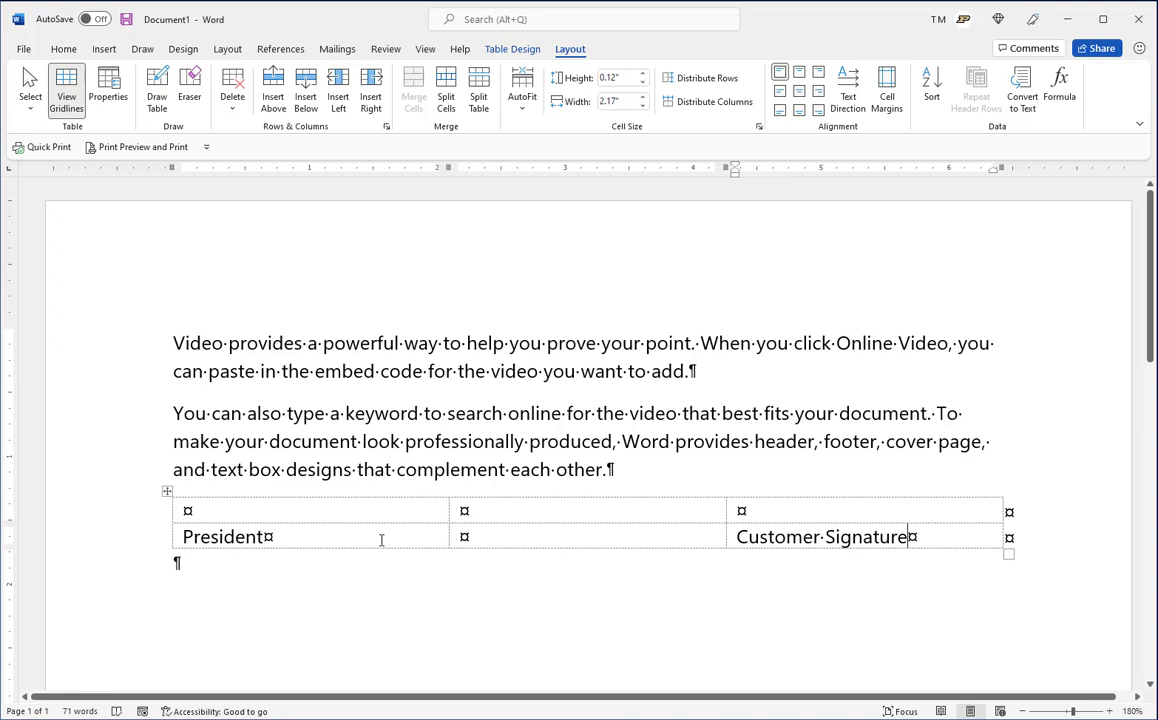
- Add a bottom border to the empty cells above "President" and "Customer Signature" to form the signature lines
left_click(323, 513)
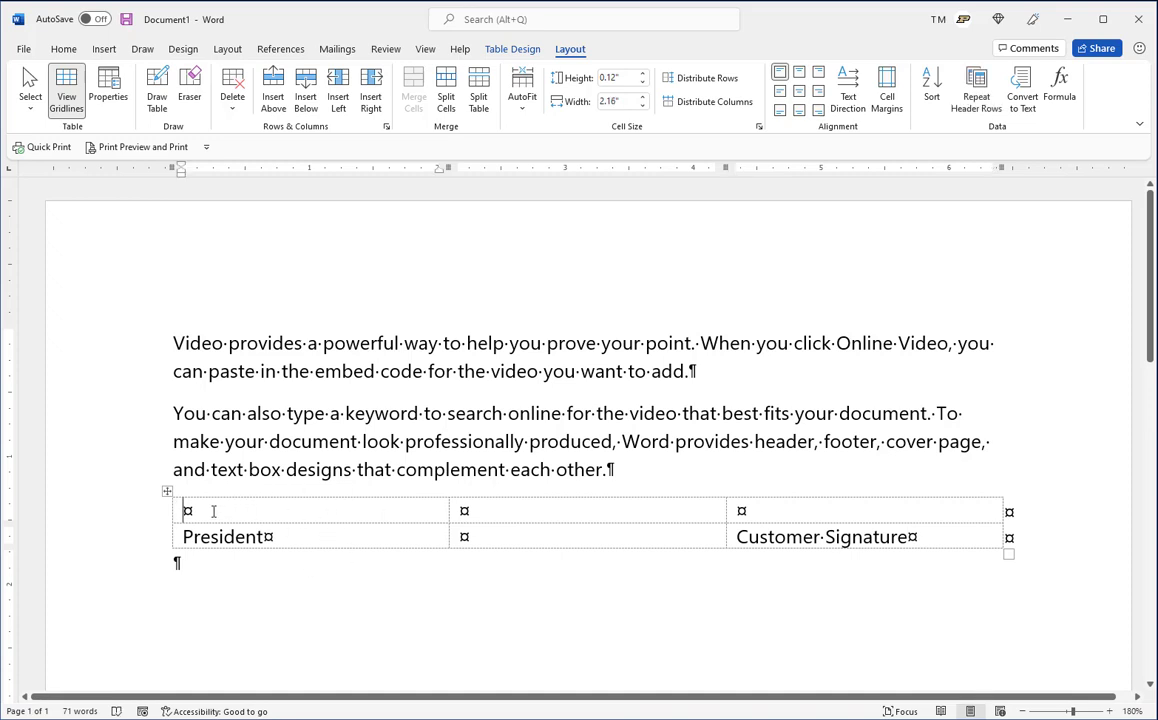
left_click(512, 49)
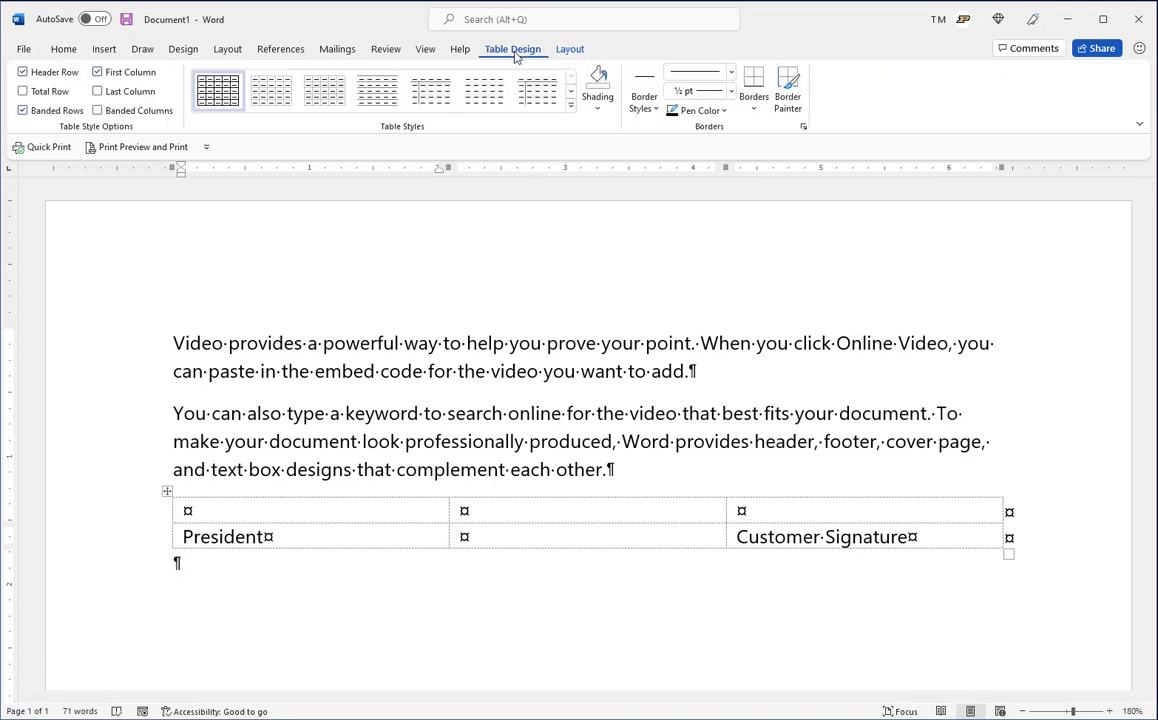
left_click(754, 80)
left_click(792, 508)
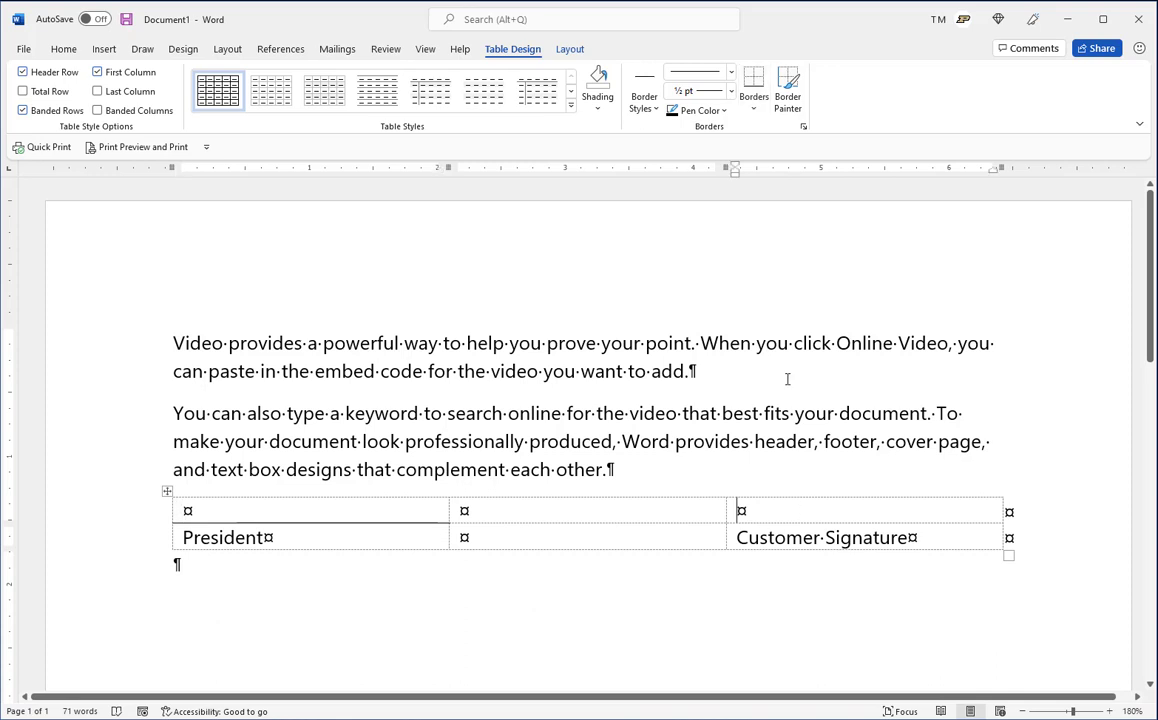
left_click(754, 82)
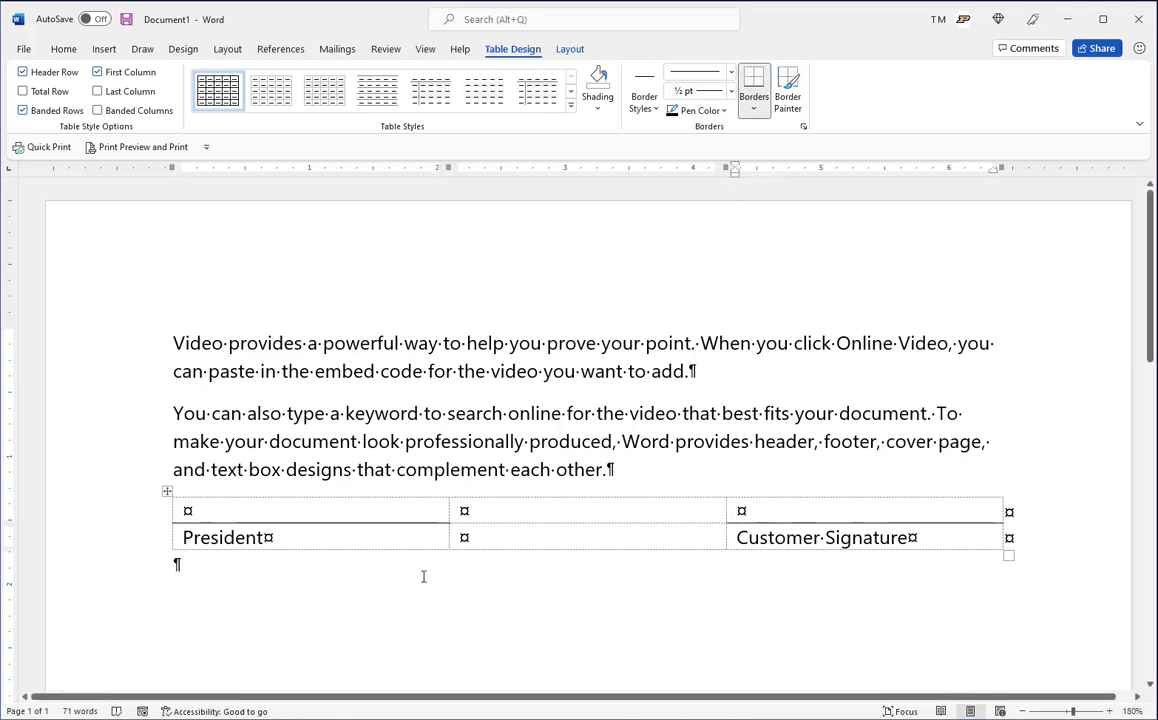
- Hide the formatting marks to preview the signature block, then show them again
left_click(62, 50)
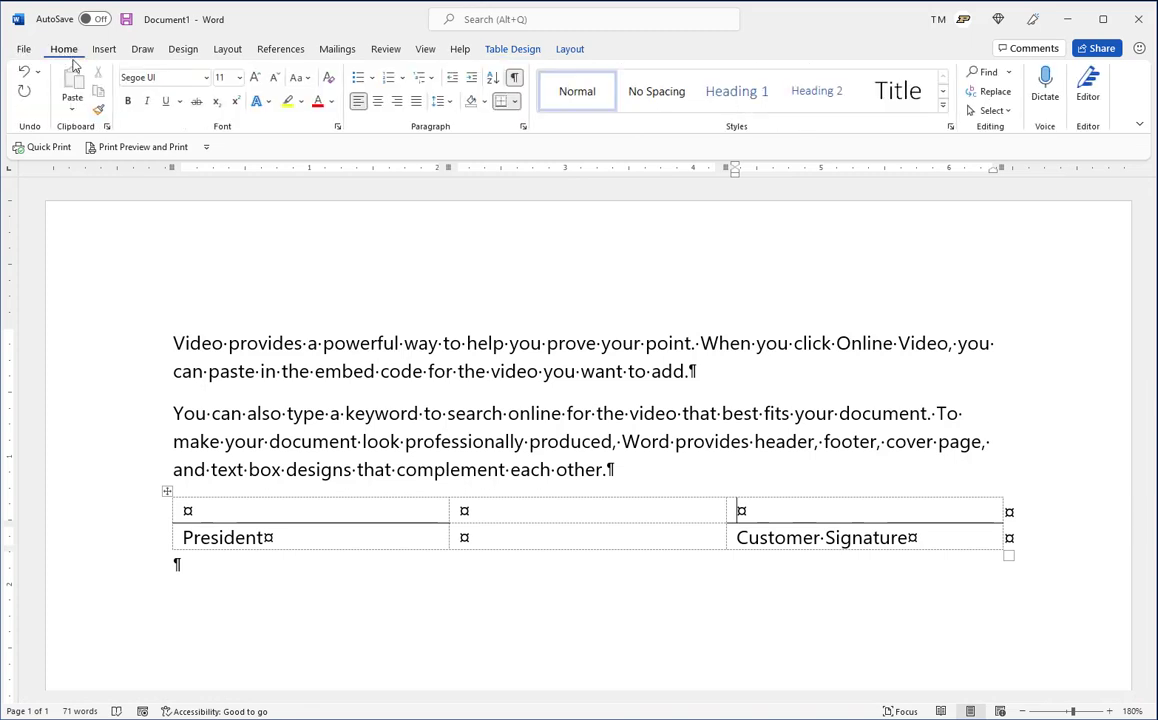
left_click(514, 79)
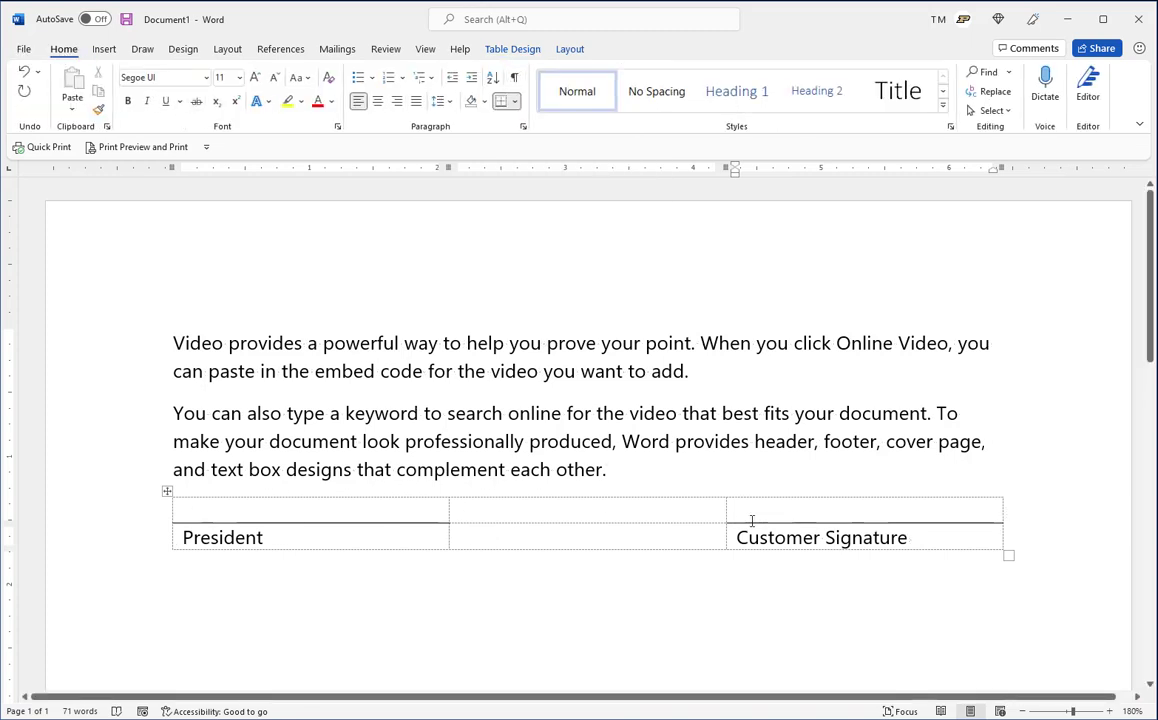
left_click(514, 78)
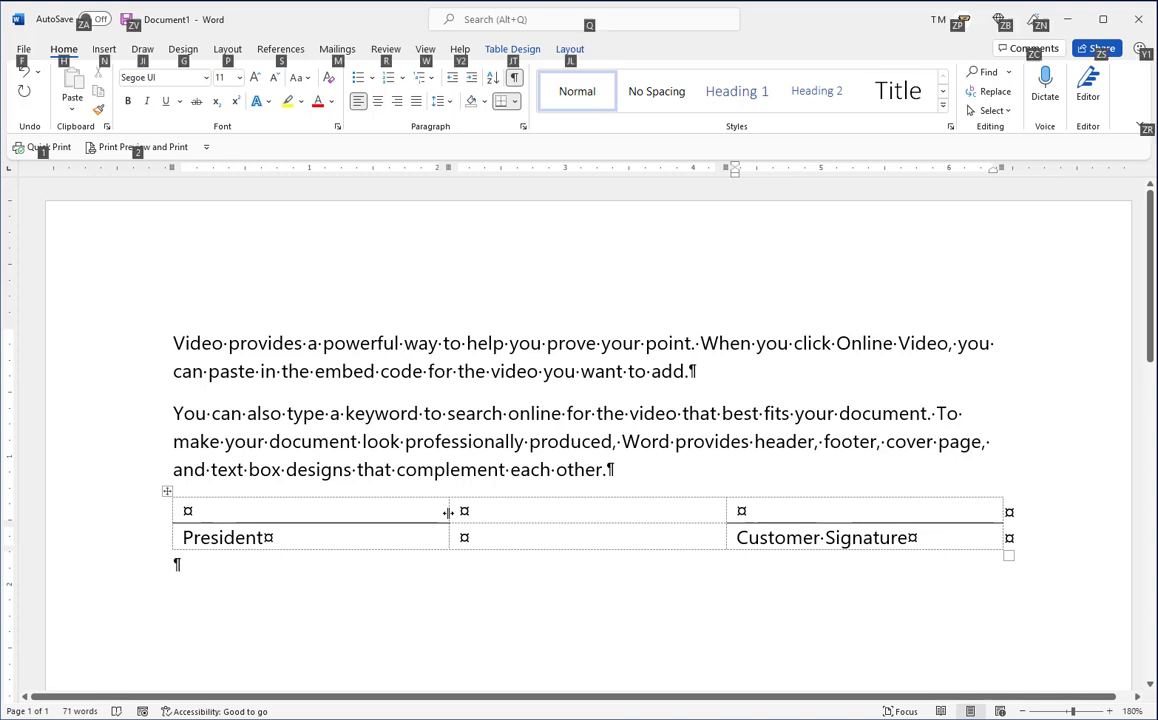
- Widen both signature columns toward the centre, narrowing the empty middle column to about 0.45 inch
key("alt")
left_click_drag(452, 511, 524, 505)
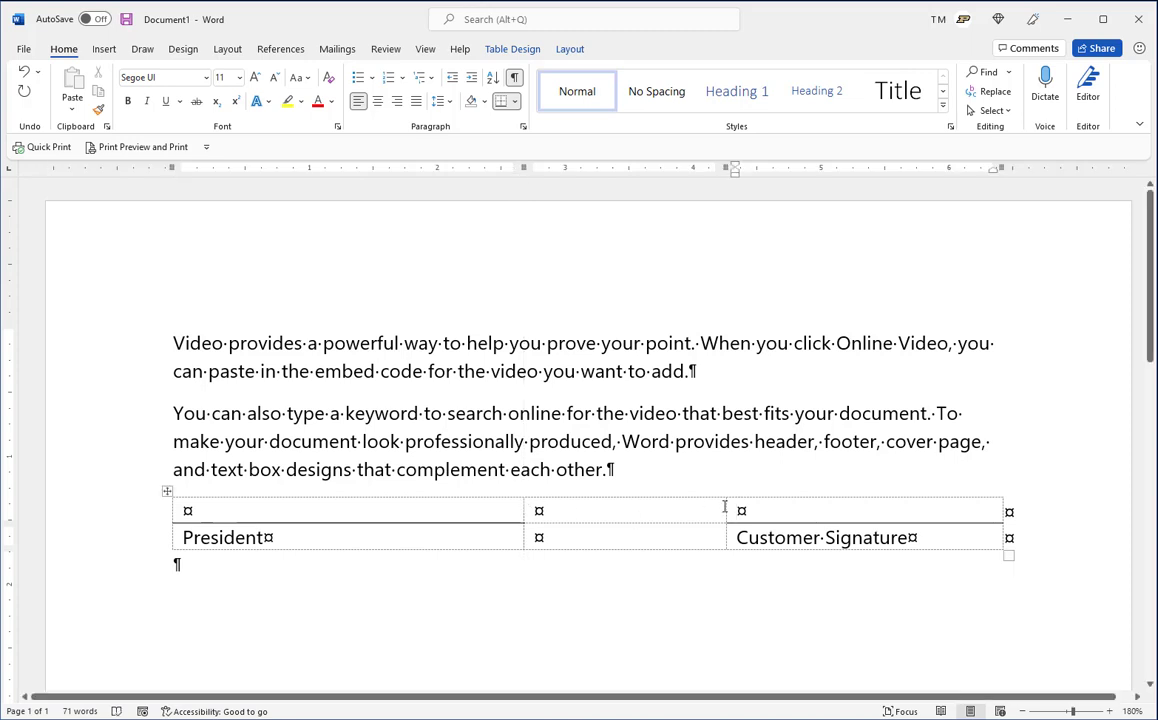
left_click_drag(725, 508, 617, 511)
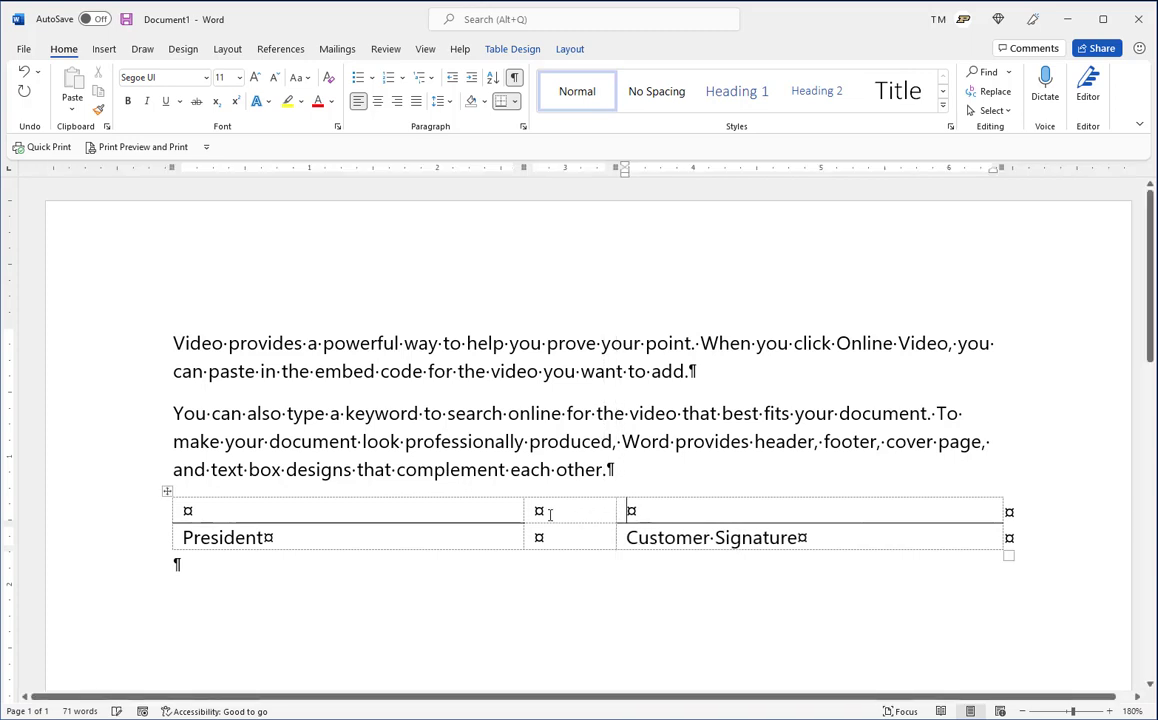
left_click_drag(525, 511, 559, 506)
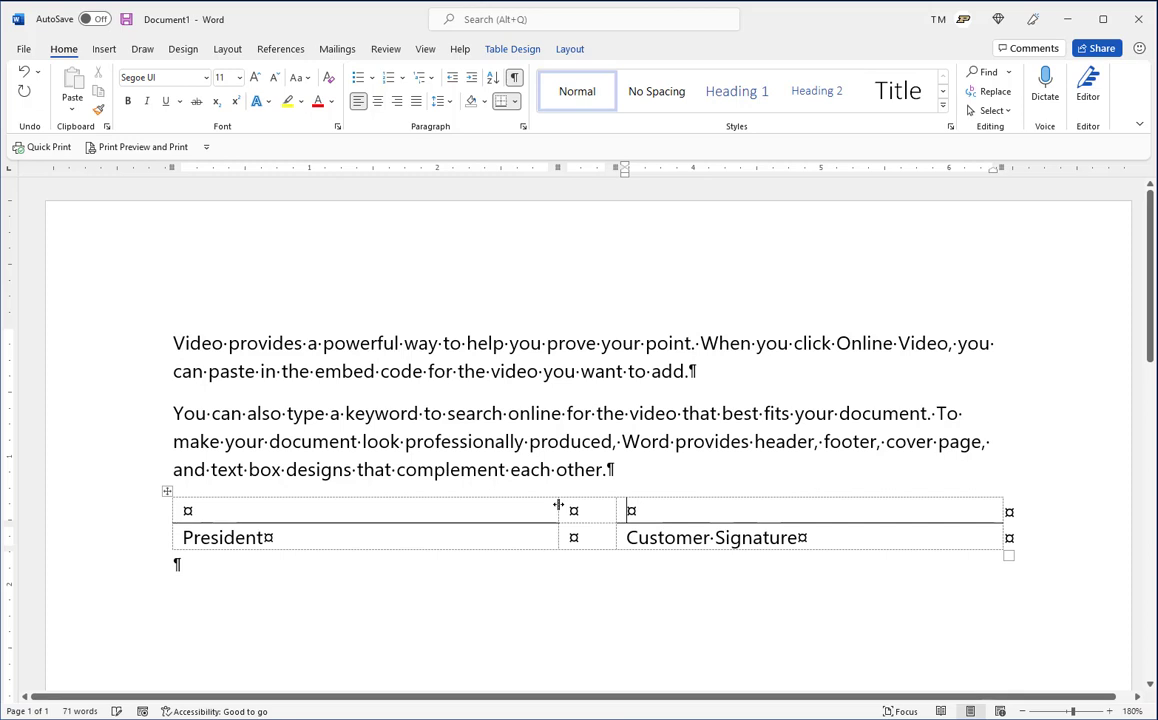
left_click(569, 600)
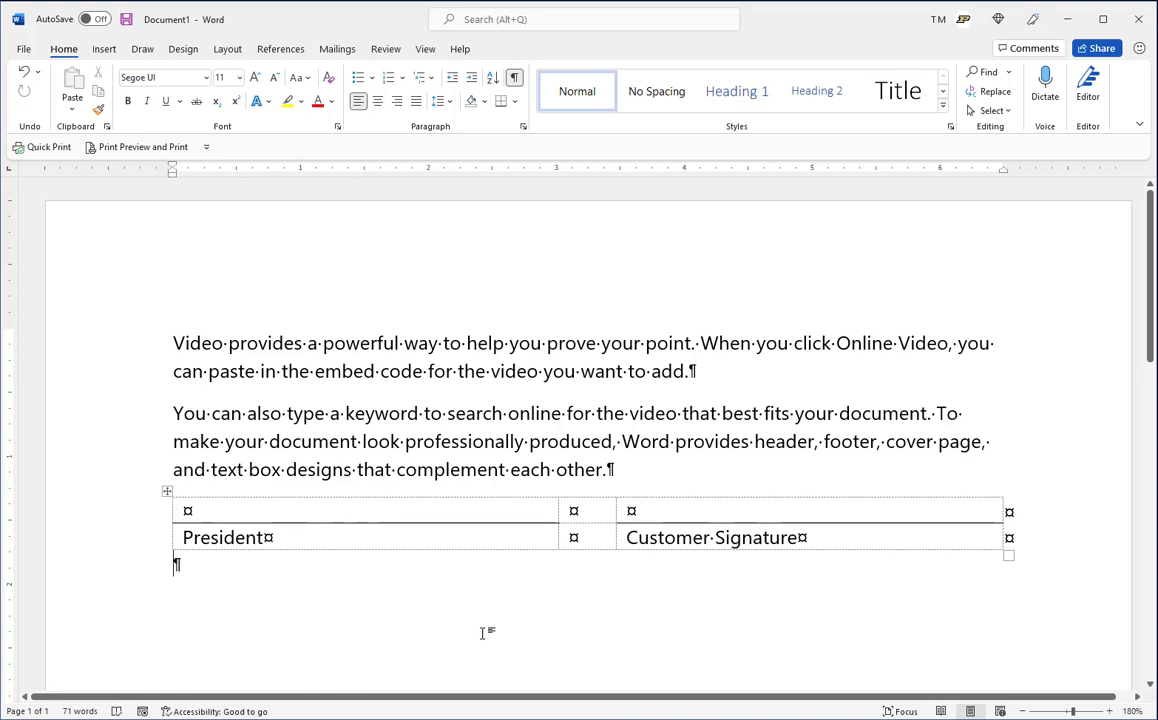
left_click(857, 540)
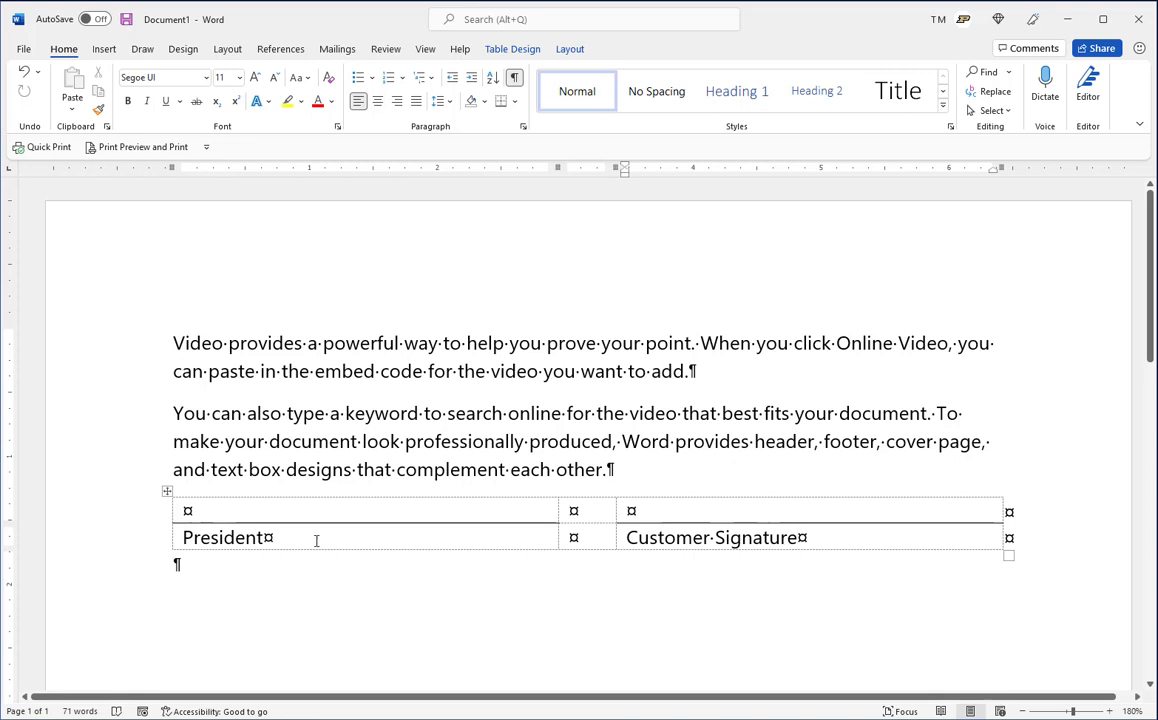
- Add an AutoCorrect entry that replaces "atsignature" with the formatted sample paragraphs and signature table
left_click_drag(168, 344, 1080, 573)
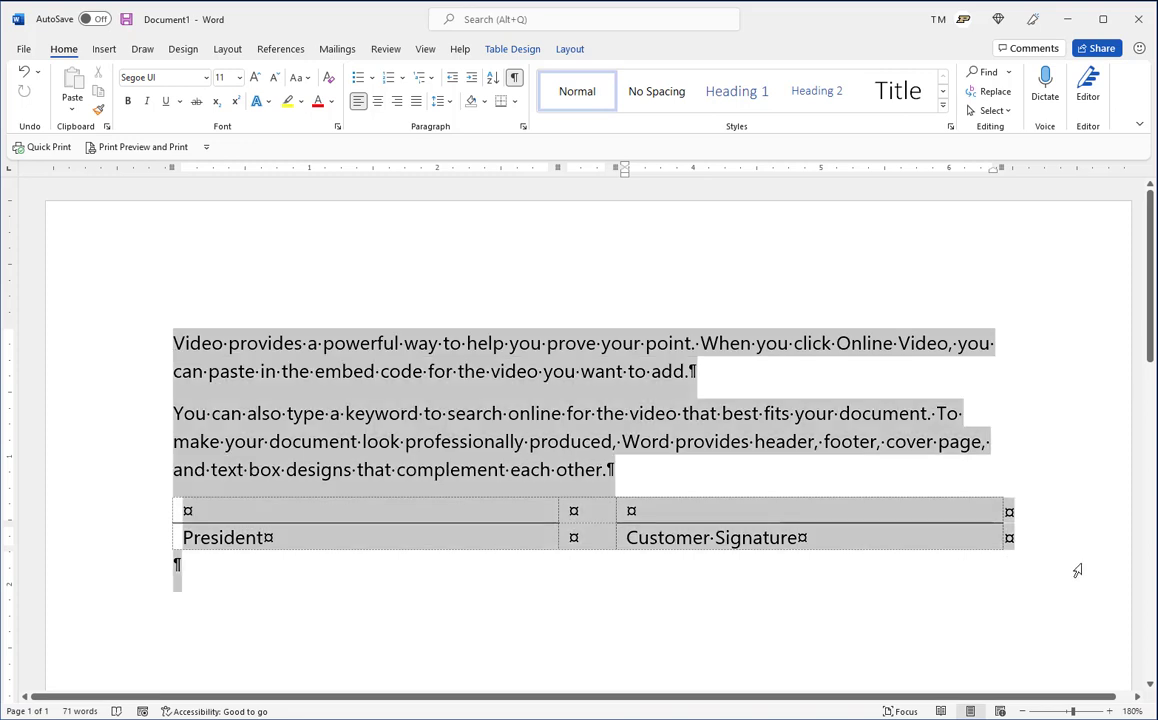
left_click(24, 50)
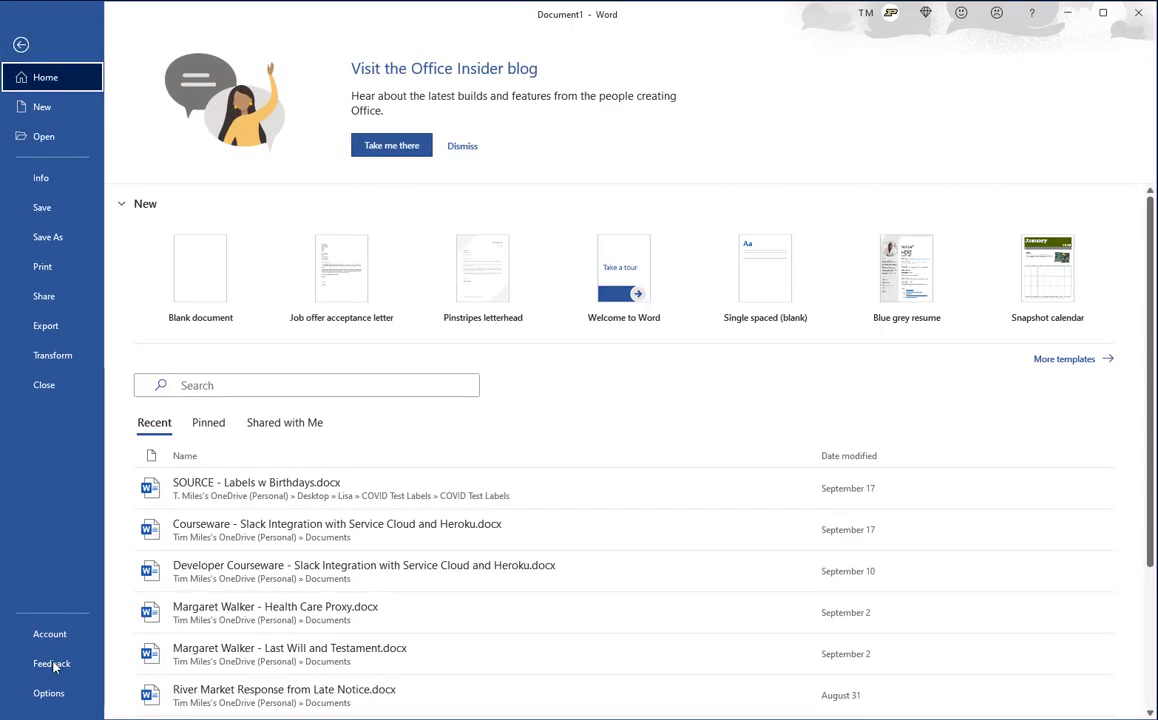
left_click(46, 693)
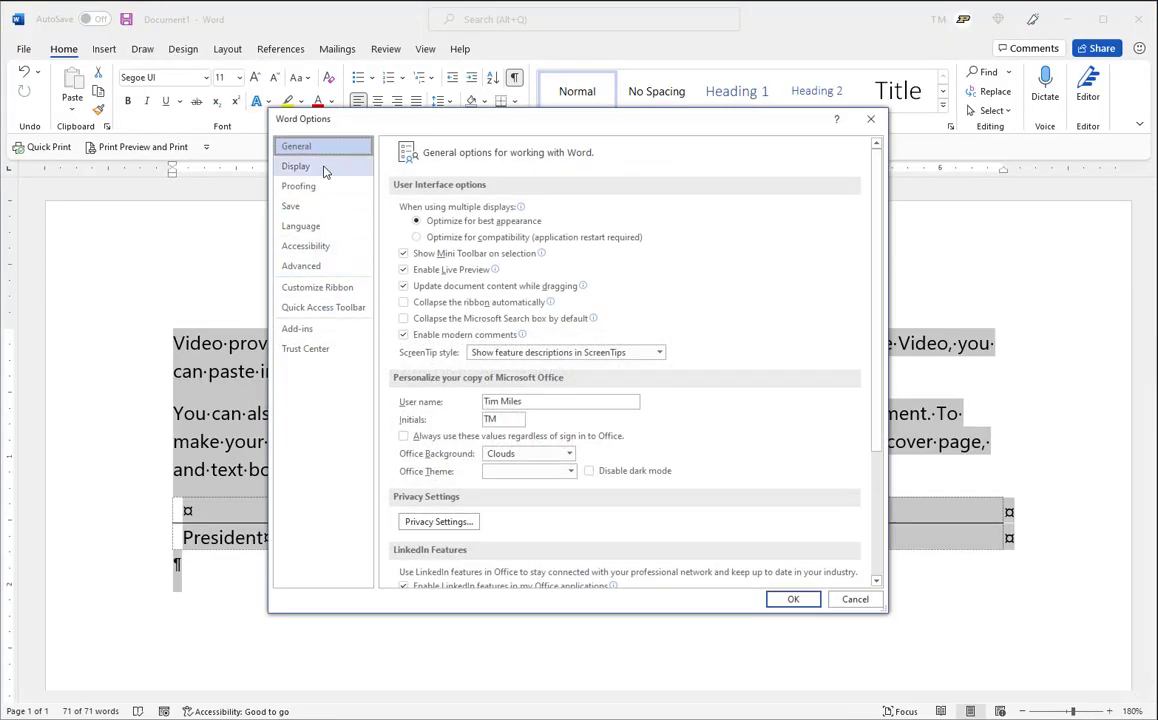
left_click(316, 190)
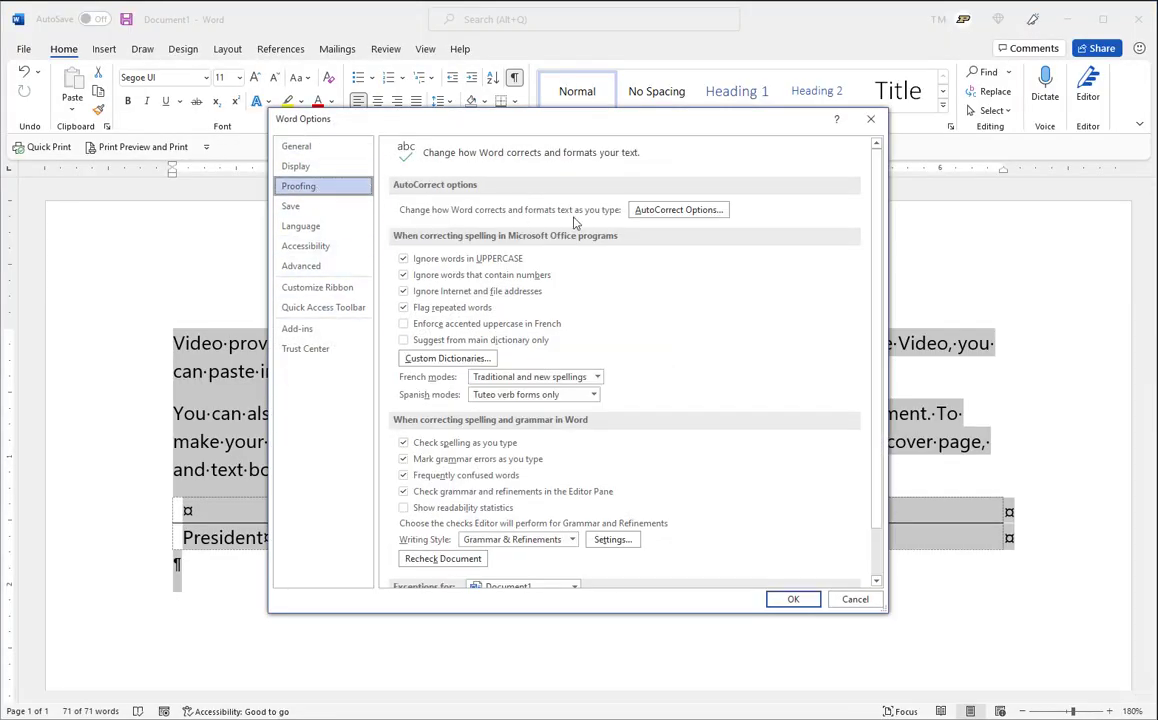
left_click(695, 212)
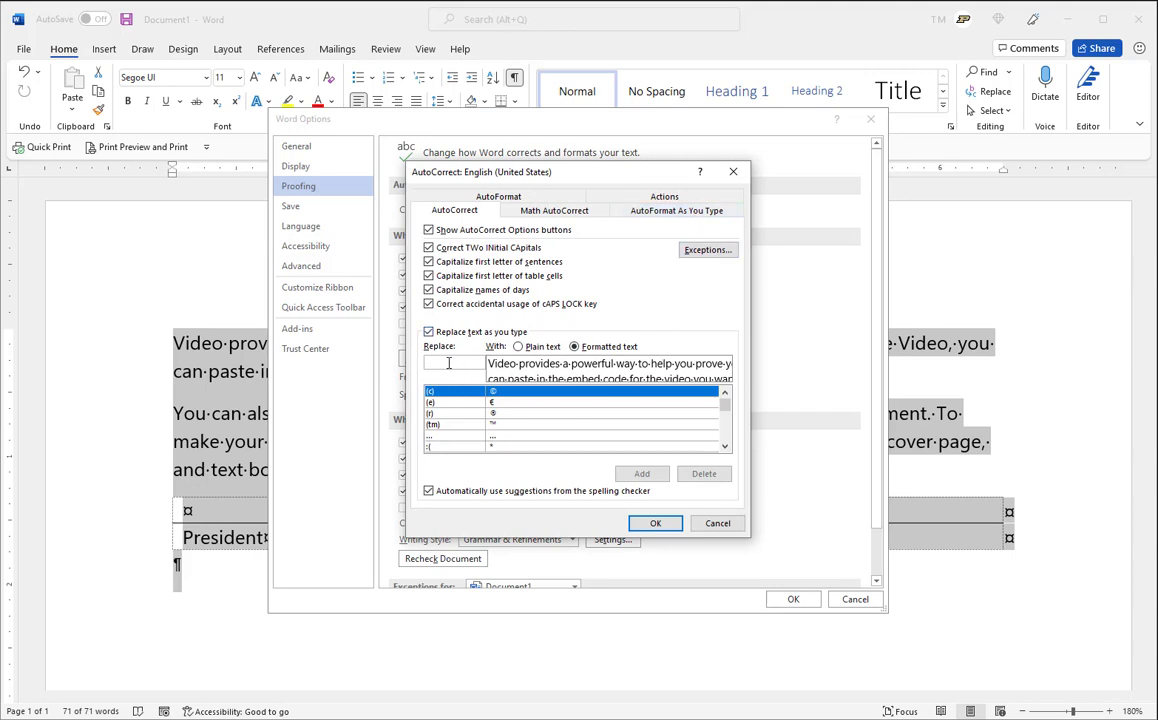
type("atsignature")
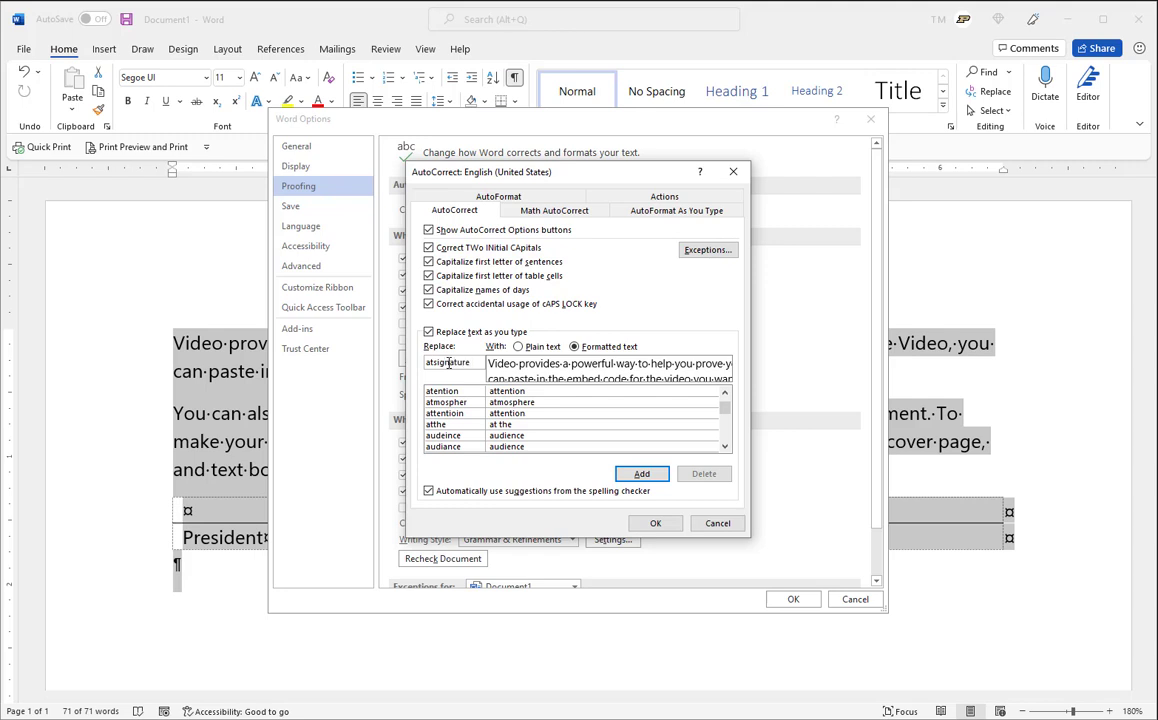
left_click(642, 474)
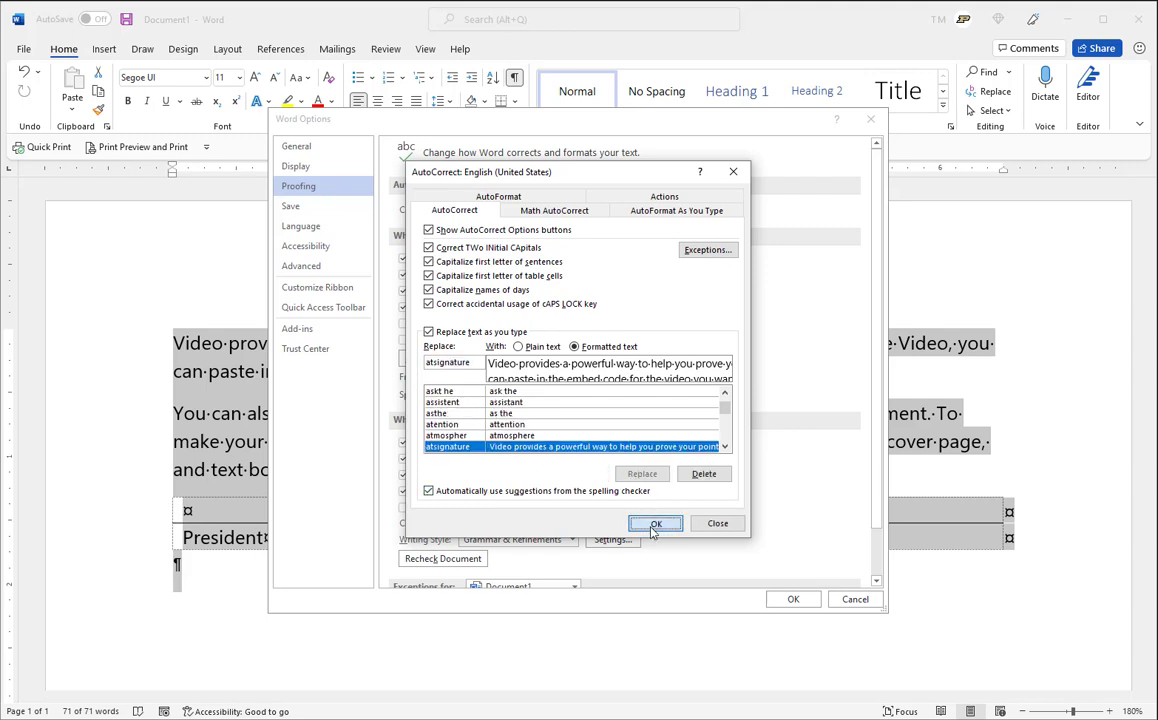
left_click(655, 524)
left_click(790, 599)
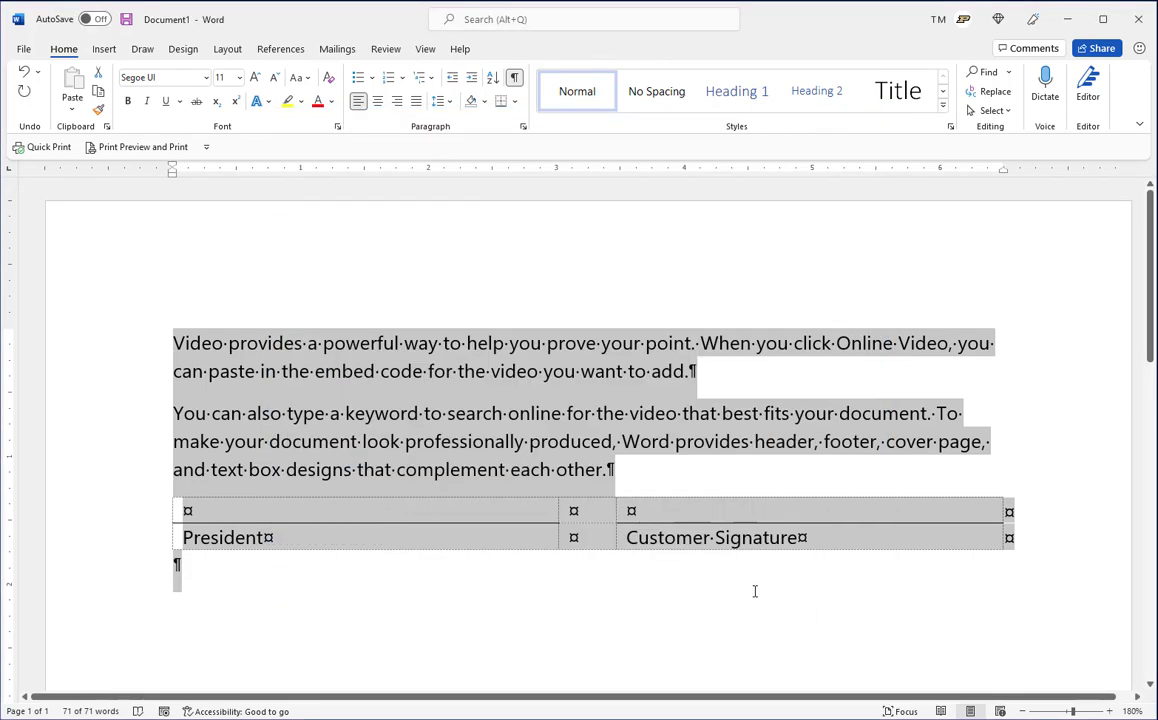
- Delete the document's contents and reinsert the text and signature block with the AutoCorrect entry "atsignature"
key("BackSpace")
type("a")
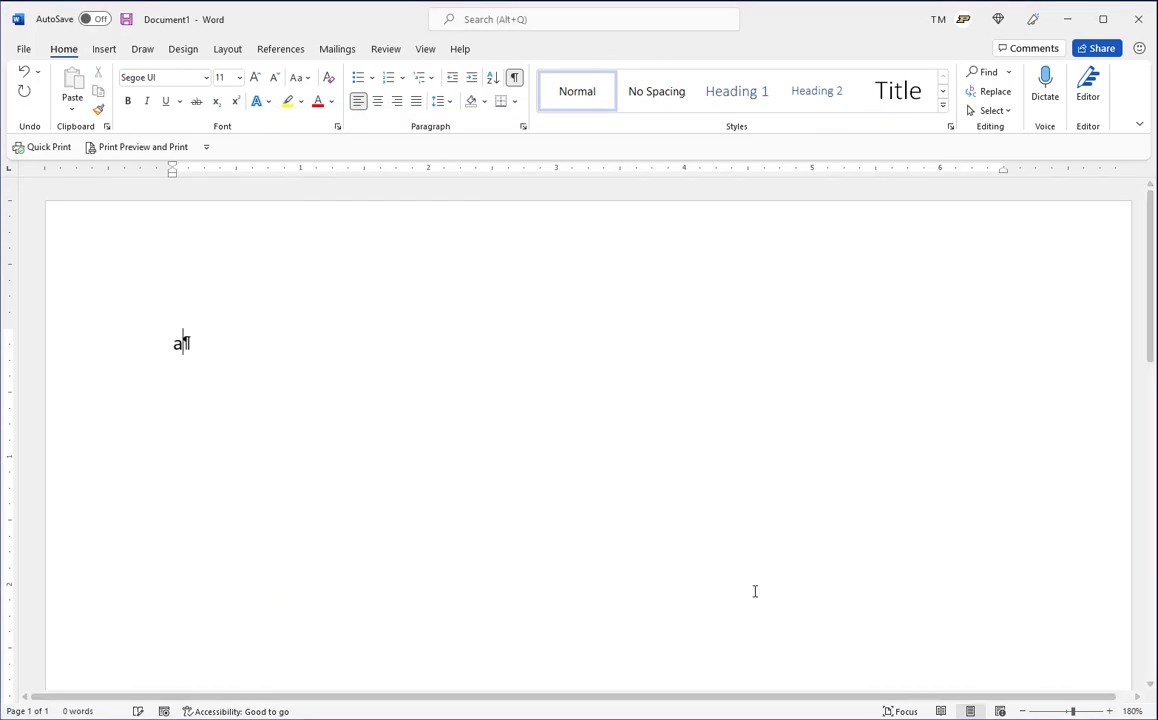
type("tsignature")
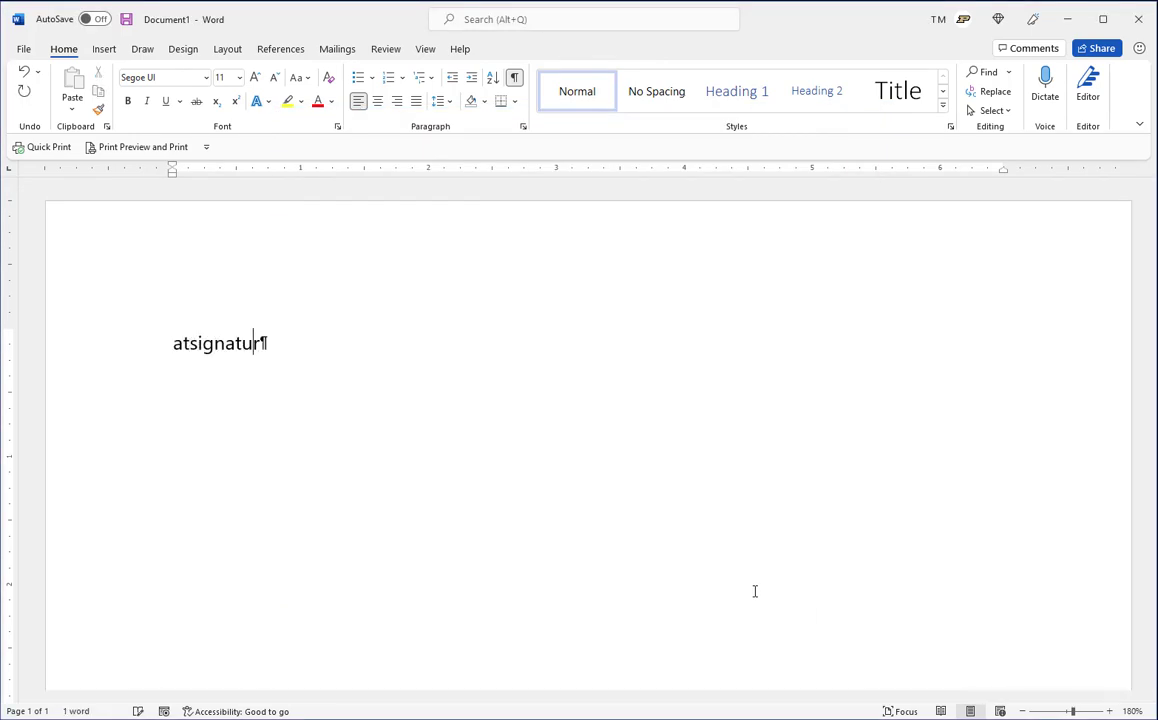
key("F3")
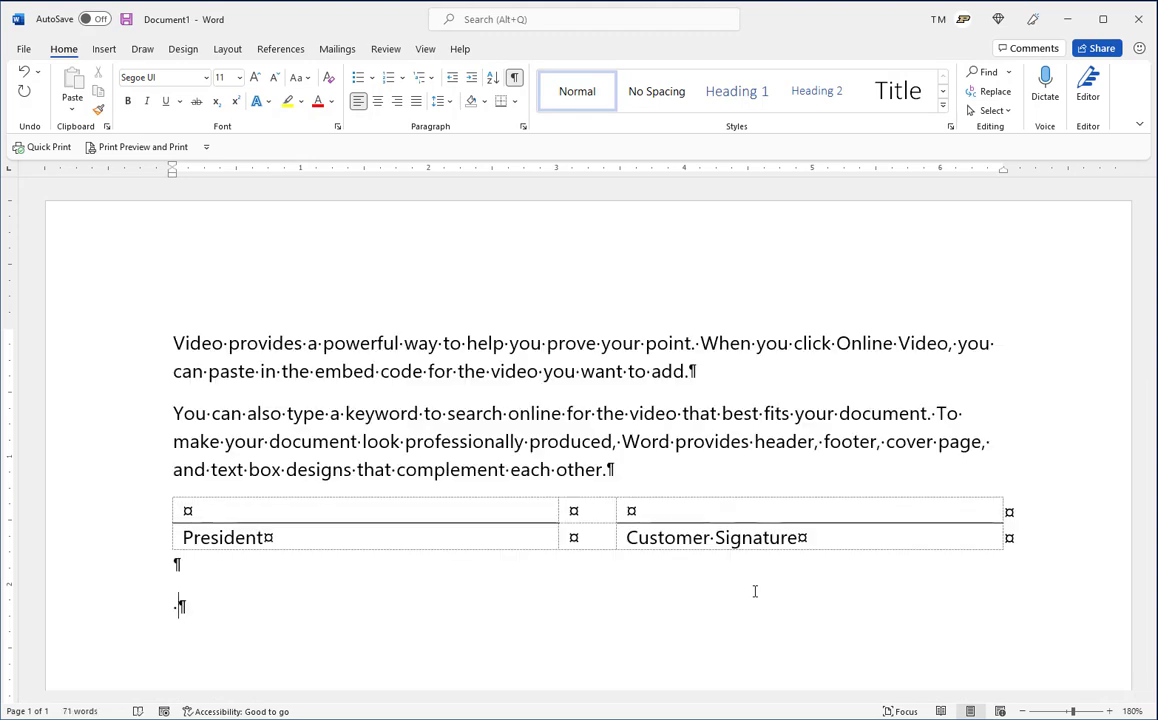